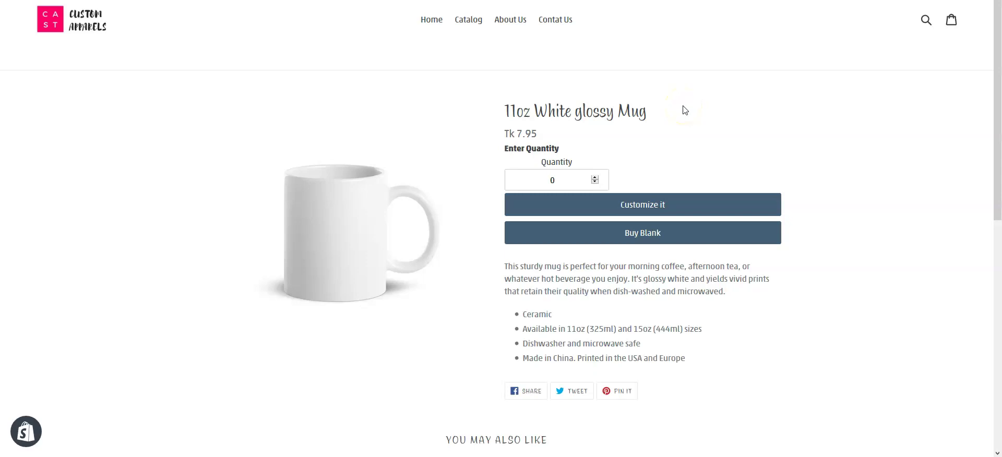
# Leave the 11oz White glossy Mug storefront page for the Inkybay Product Customizer dashboard
pyautogui.click(698, 109)
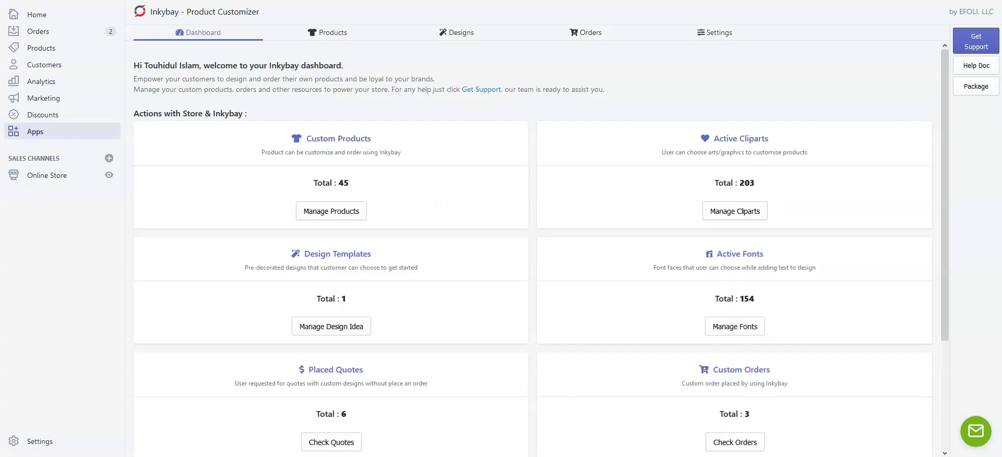
pyautogui.moveTo(459, 36)
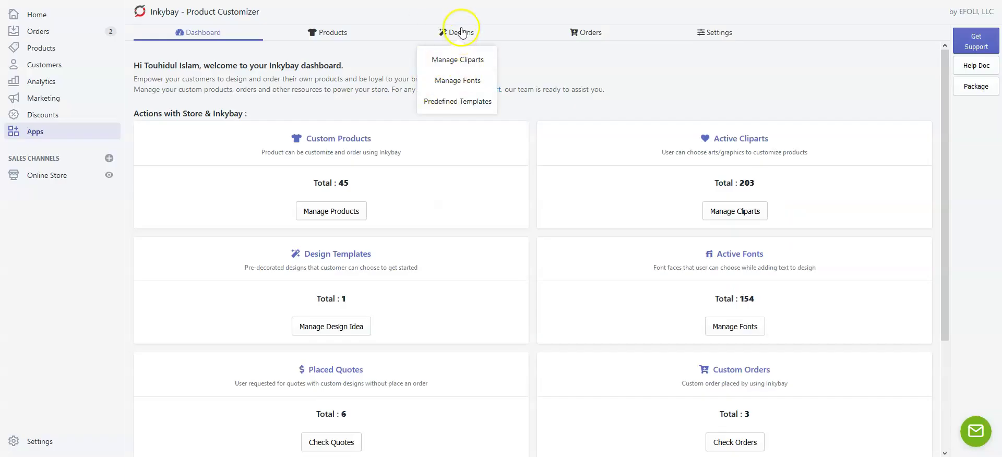
# Go to Predefined Templates and bring up Manage Template Categories
pyautogui.click(454, 107)
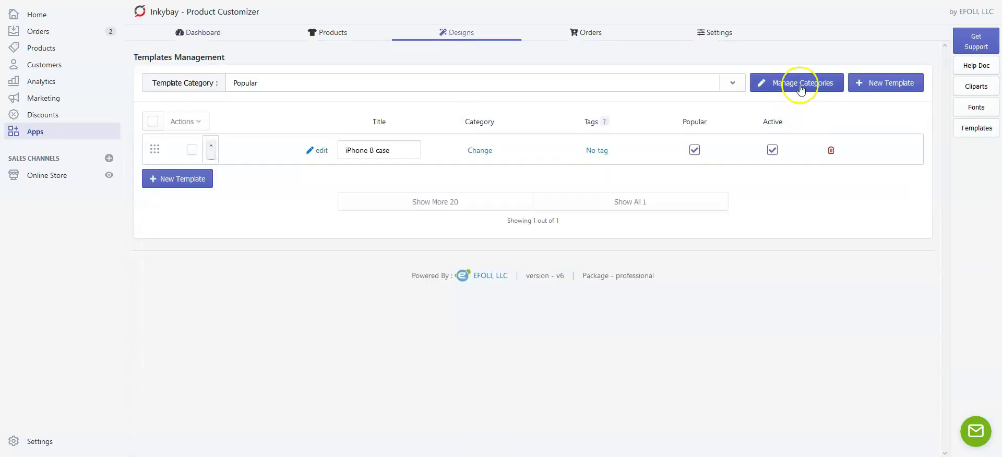
pyautogui.click(801, 89)
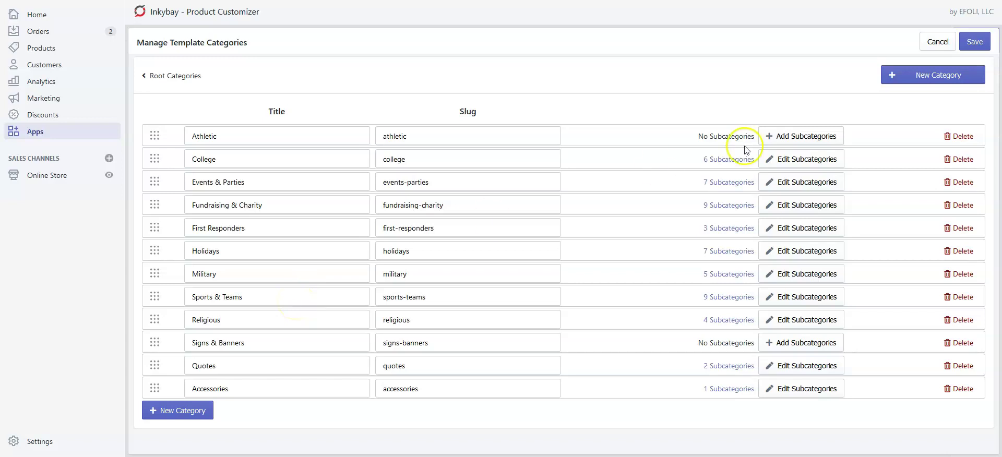
# Add a new root template category titled 'Gift' with slug Gift and save it
pyautogui.click(921, 79)
pyautogui.click(921, 78)
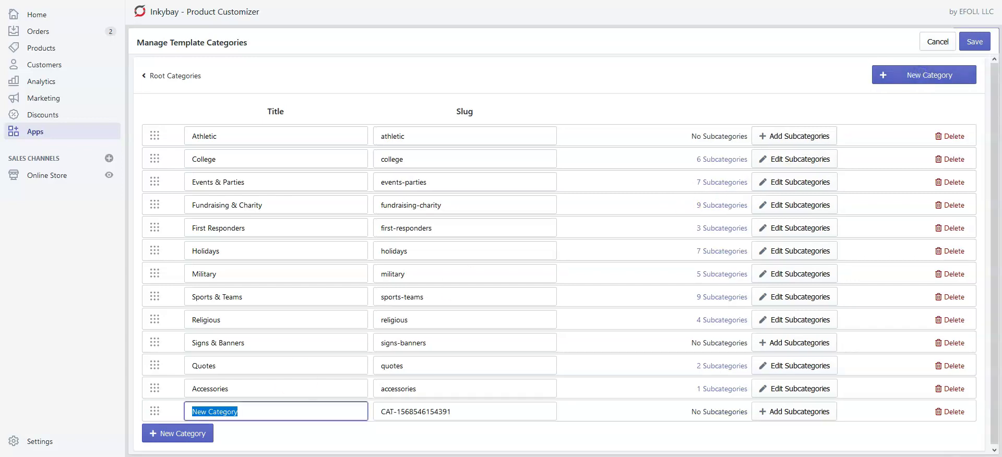
pyautogui.write('Gift')
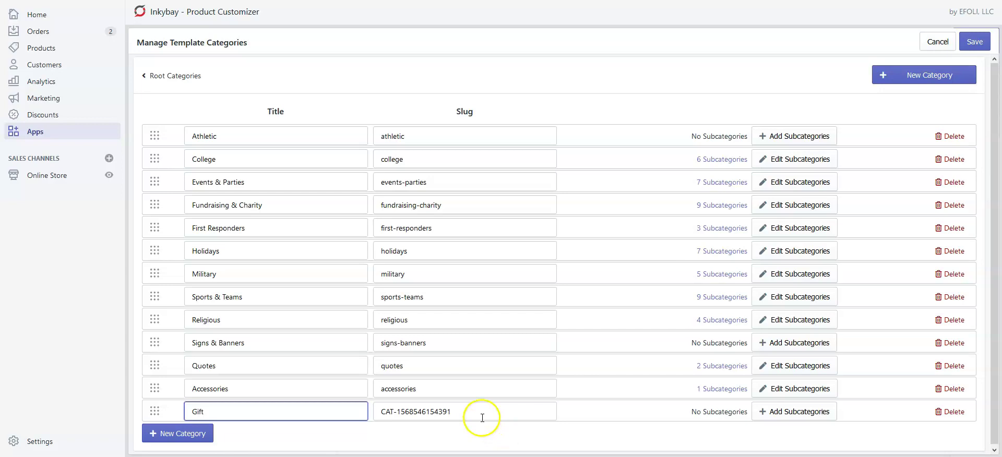
pyautogui.click(480, 414)
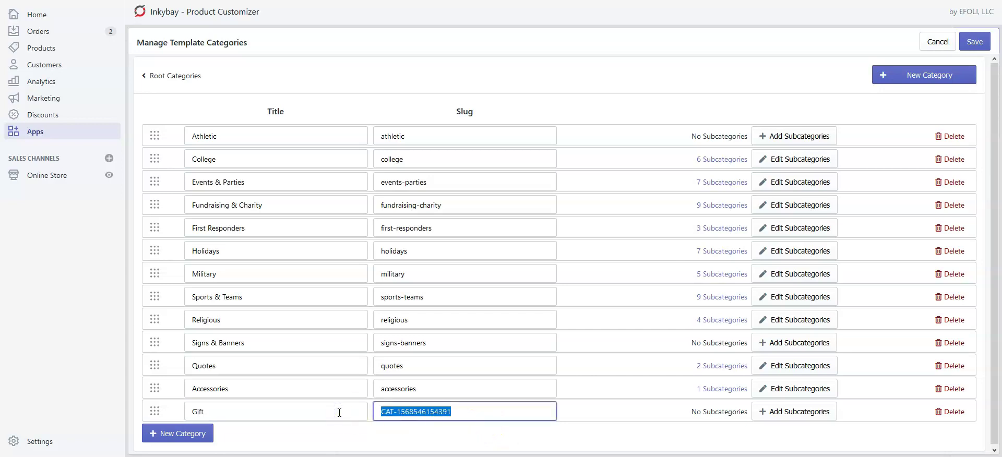
pyautogui.write('Gift')
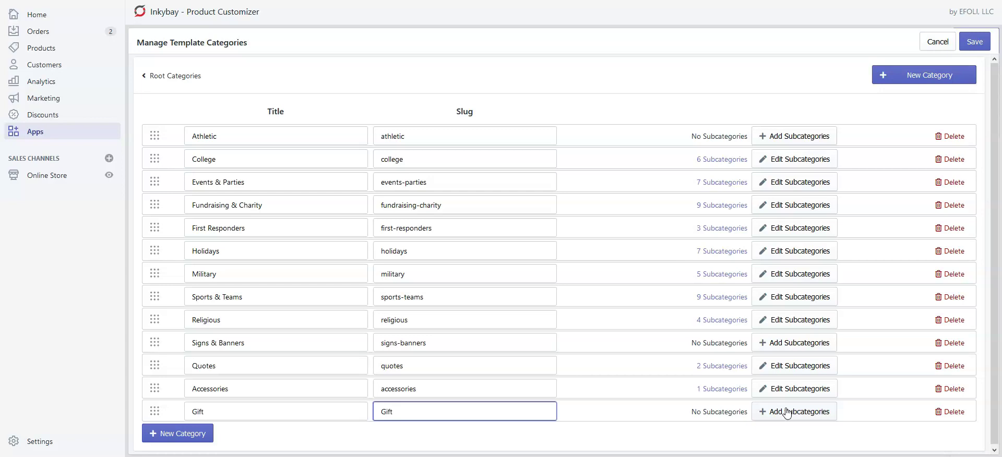
pyautogui.click(758, 412)
pyautogui.click(974, 42)
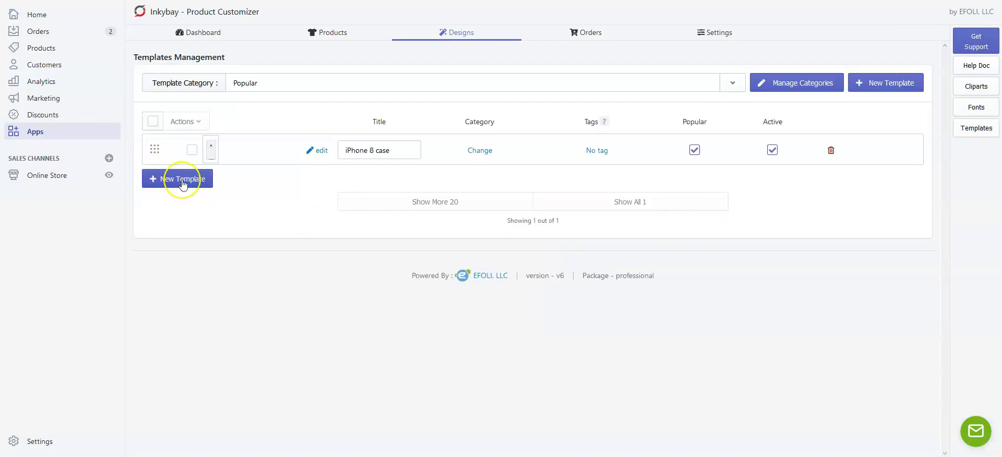
# Start a new design template titled 'Gift Mug'
pyautogui.click(182, 181)
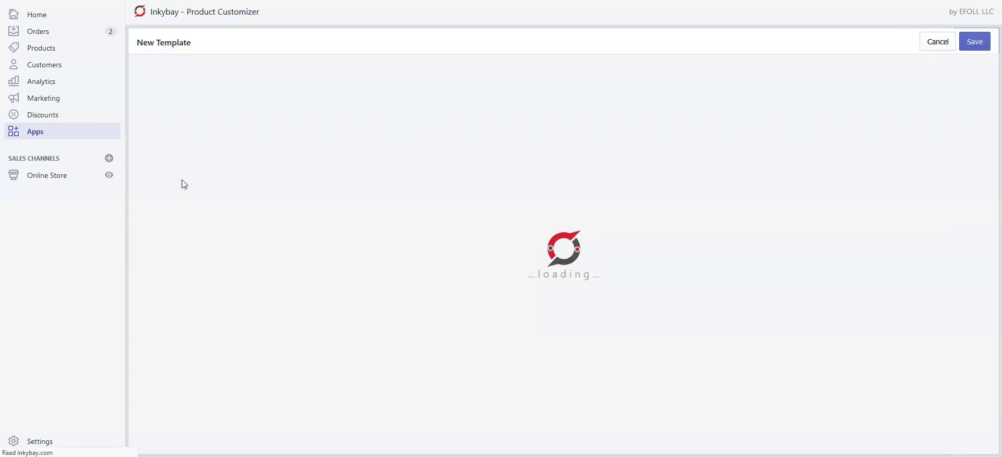
pyautogui.click(272, 75)
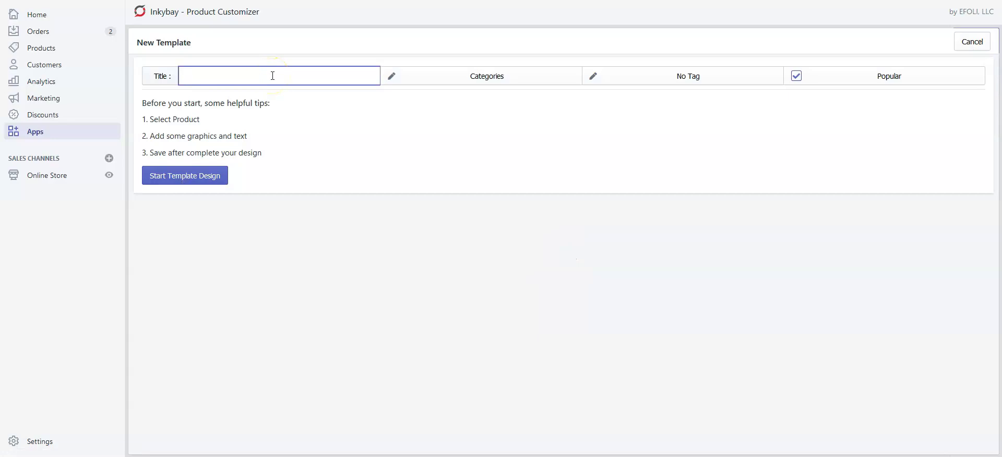
pyautogui.click(313, 79)
pyautogui.write('Gift Mug')
# Assign the Gift Mug template to the Gift category
pyautogui.click(447, 74)
pyautogui.scroll(-1, 500, 161)
pyautogui.scroll(-10, 499, 163)
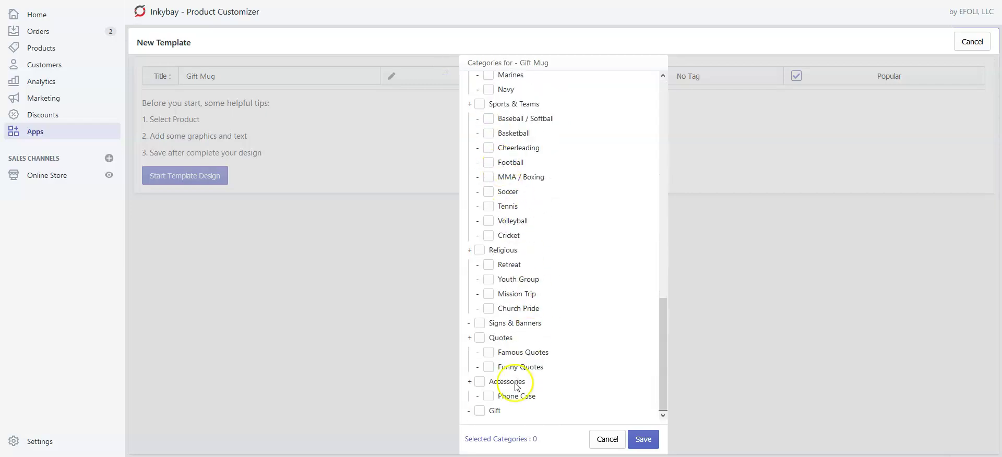
pyautogui.click(480, 410)
pyautogui.click(643, 439)
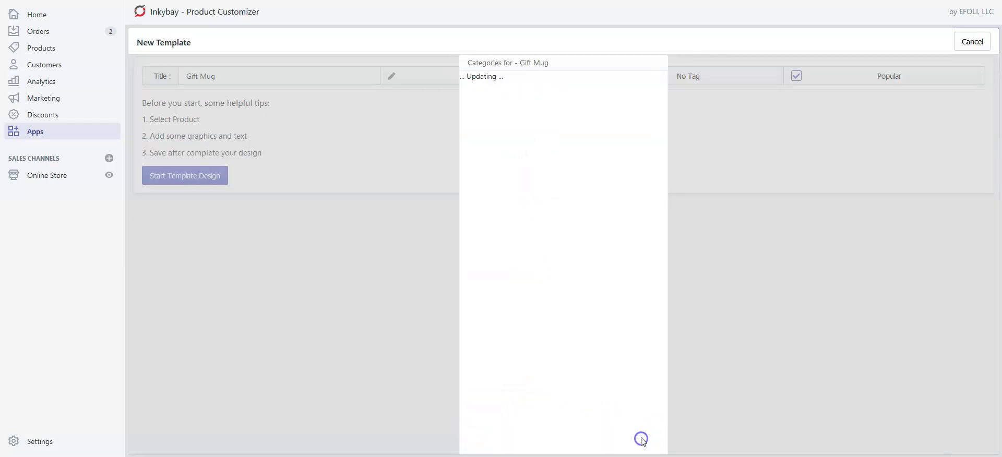
pyautogui.click(662, 81)
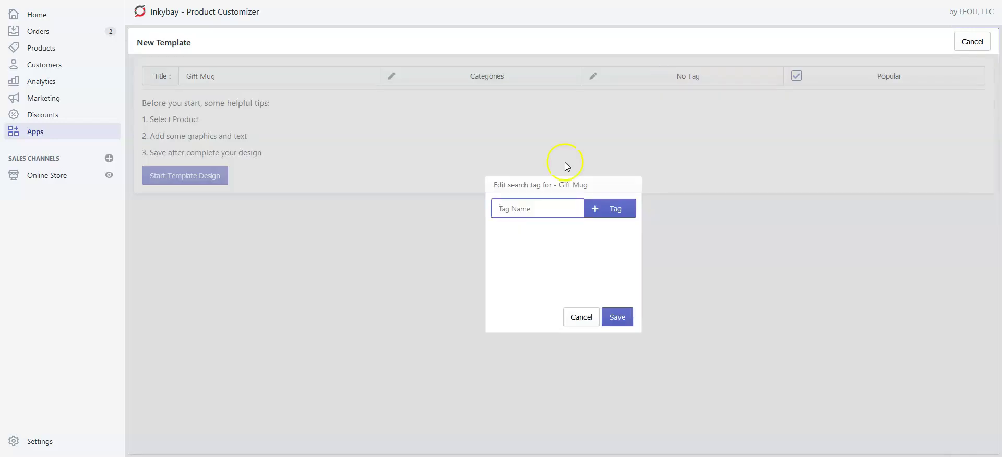
# Give Gift Mug the search tags 'Mug' and 'gift' and save them
pyautogui.write('Mug')
pyautogui.click(611, 207)
pyautogui.click(557, 229)
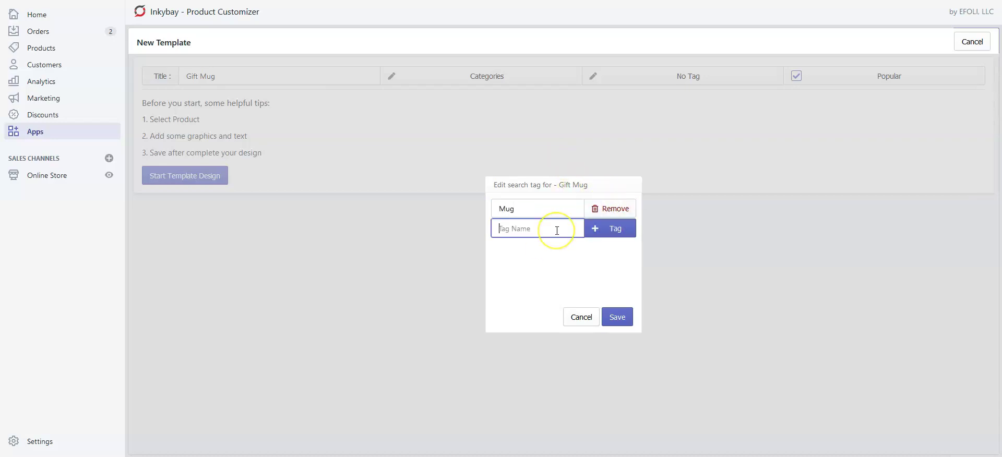
pyautogui.write('gift')
pyautogui.click(597, 229)
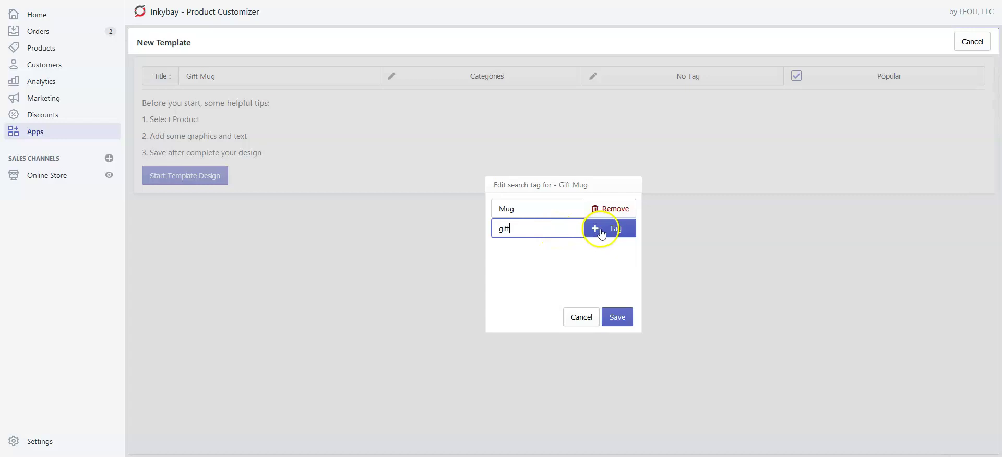
pyautogui.click(616, 315)
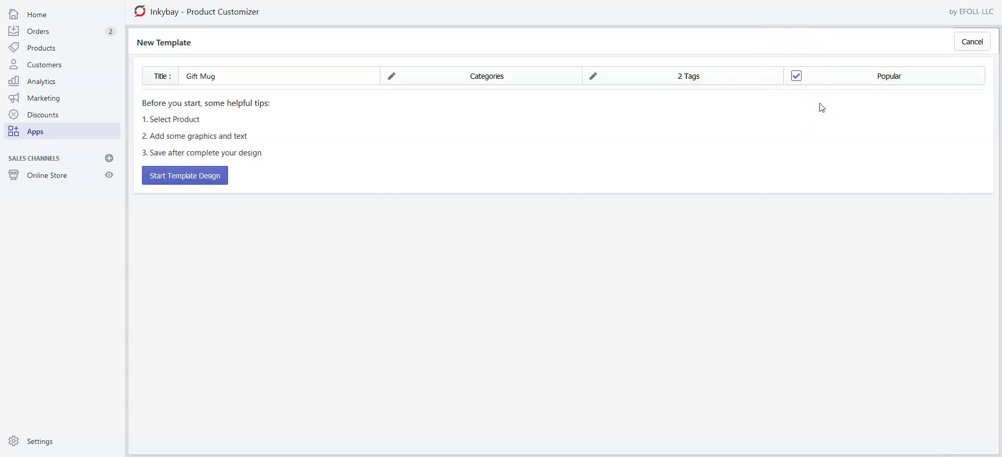
# Start the template design to load the Gift Mug design editor
pyautogui.click(172, 180)
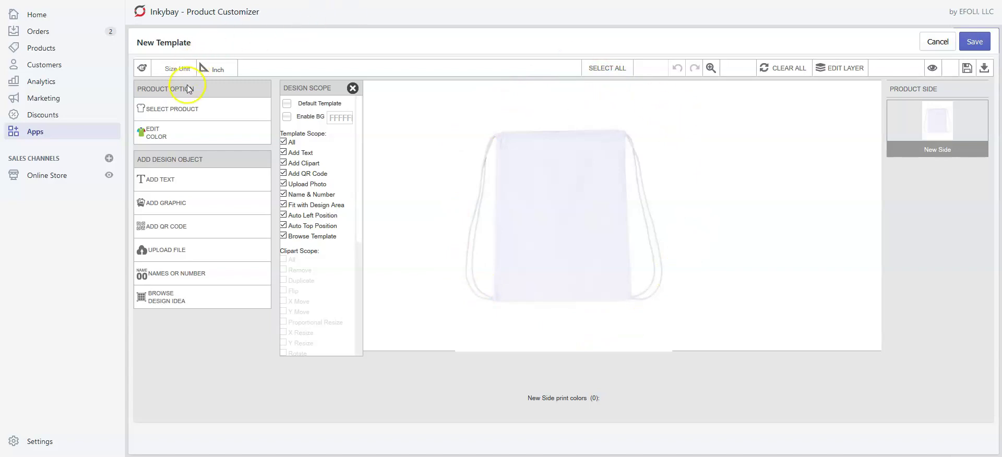
# Set the template product to the 11oz White glossy Mug from Collection all for Inkybay
pyautogui.click(183, 108)
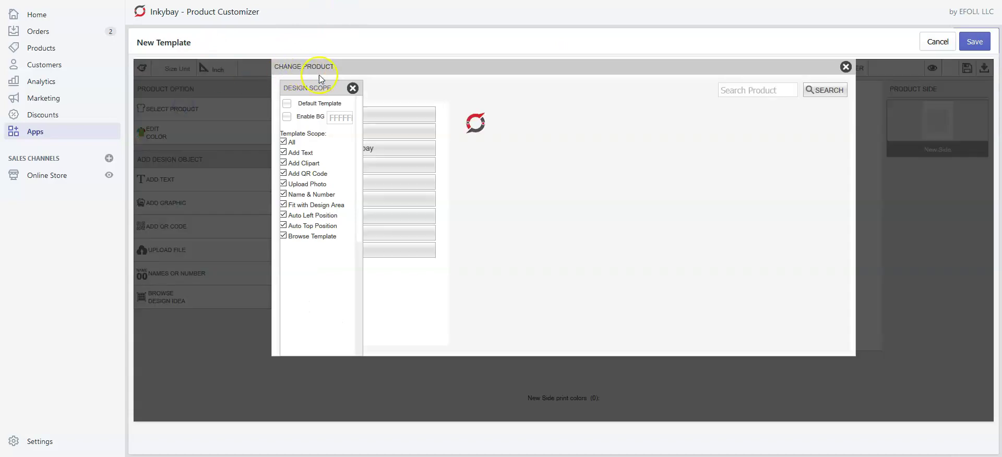
pyautogui.moveTo(310, 87); pyautogui.dragTo(932, 171)
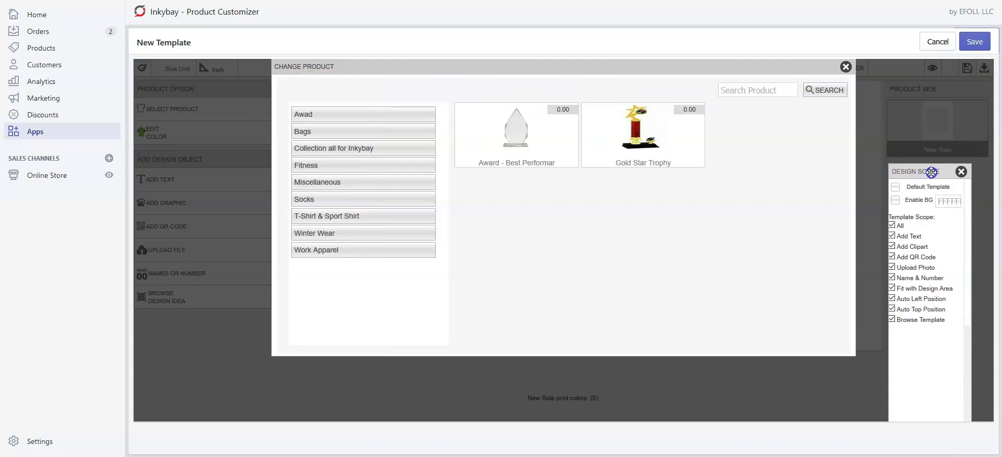
pyautogui.click(346, 167)
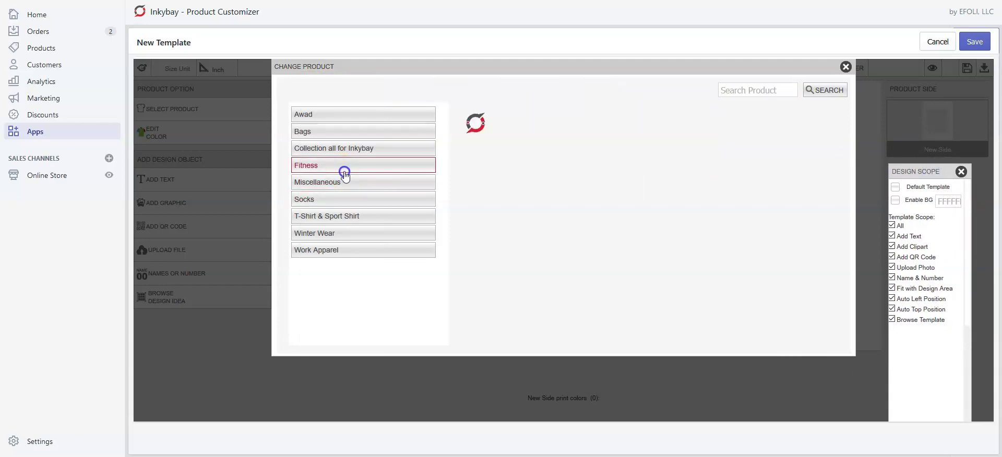
pyautogui.click(339, 148)
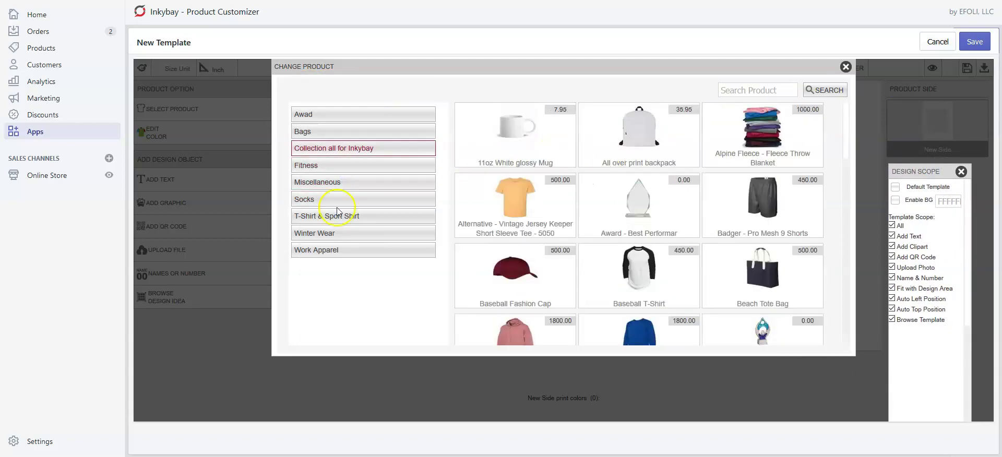
pyautogui.click(518, 139)
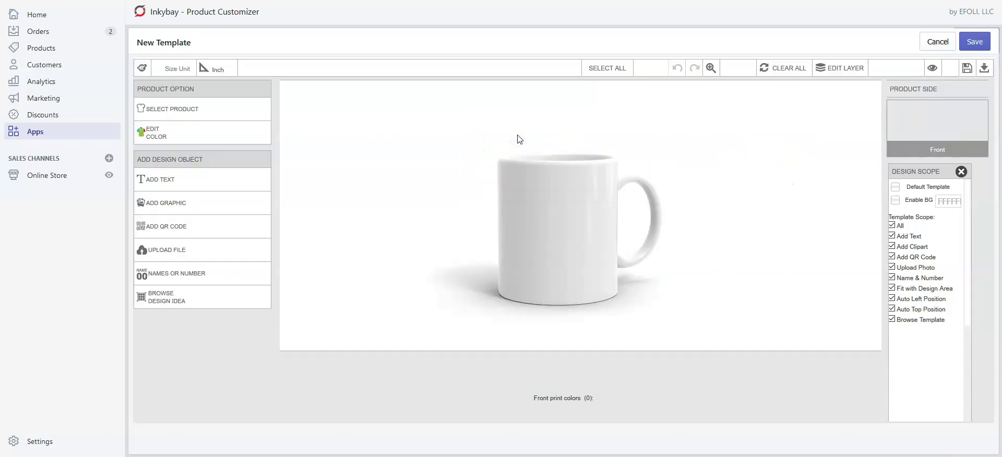
# Add the heart7 clipart to the mug's front and recolour it red
pyautogui.click(598, 236)
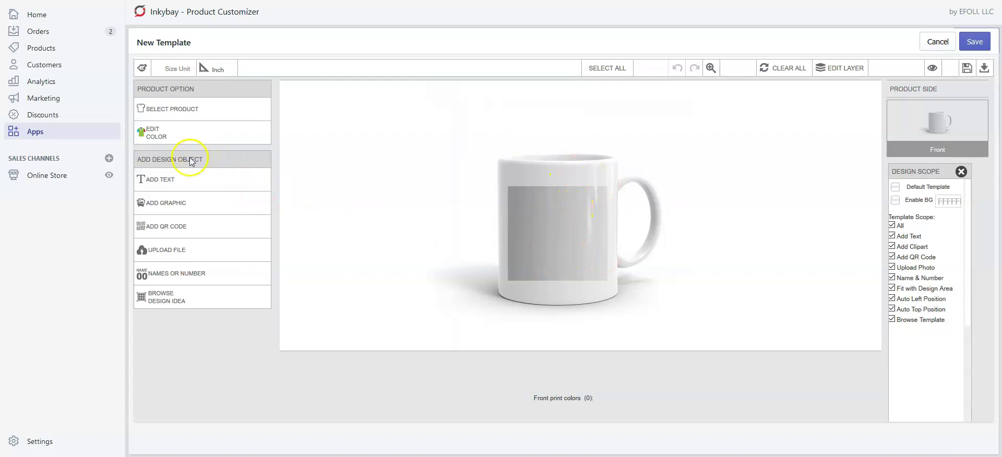
pyautogui.click(184, 208)
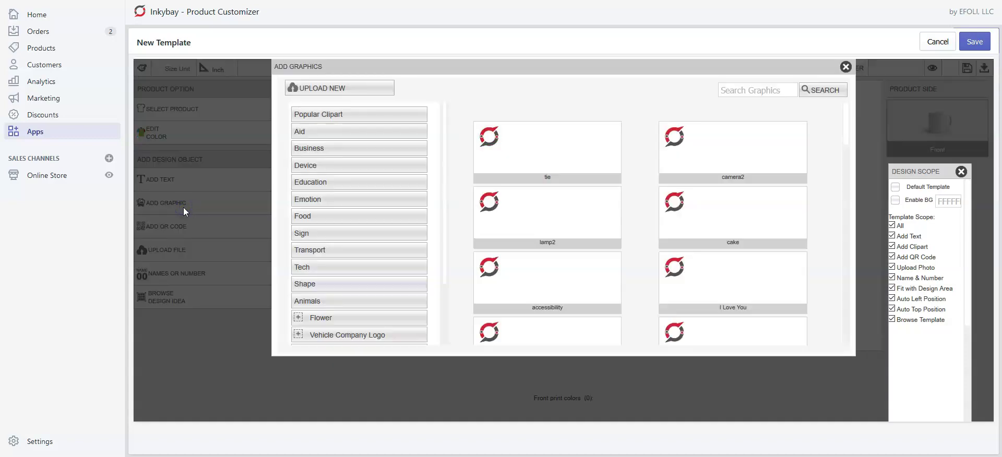
pyautogui.scroll(-5, 528, 193)
pyautogui.scroll(-2, 528, 193)
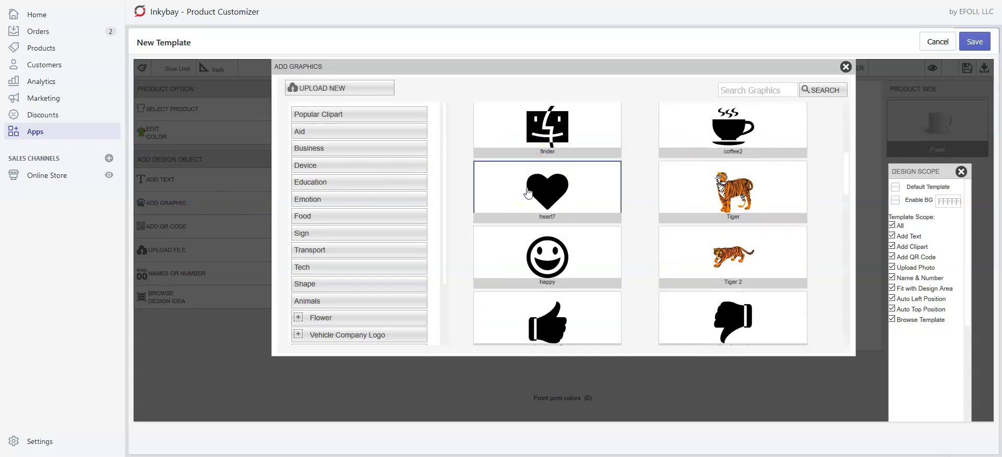
pyautogui.scroll(1, 532, 190)
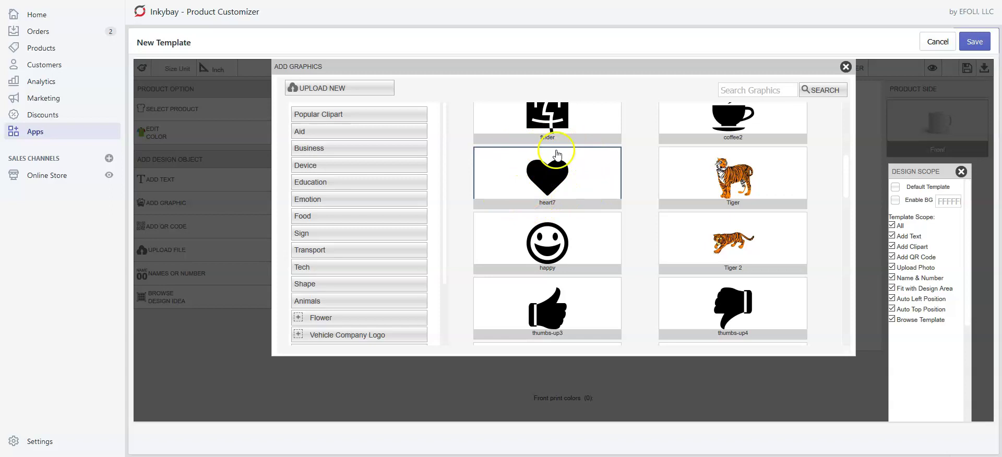
pyautogui.click(554, 183)
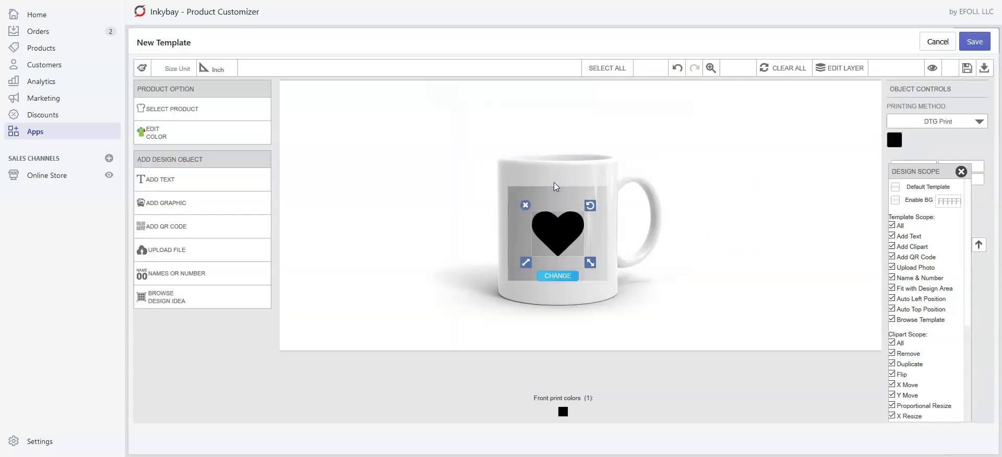
pyautogui.click(894, 139)
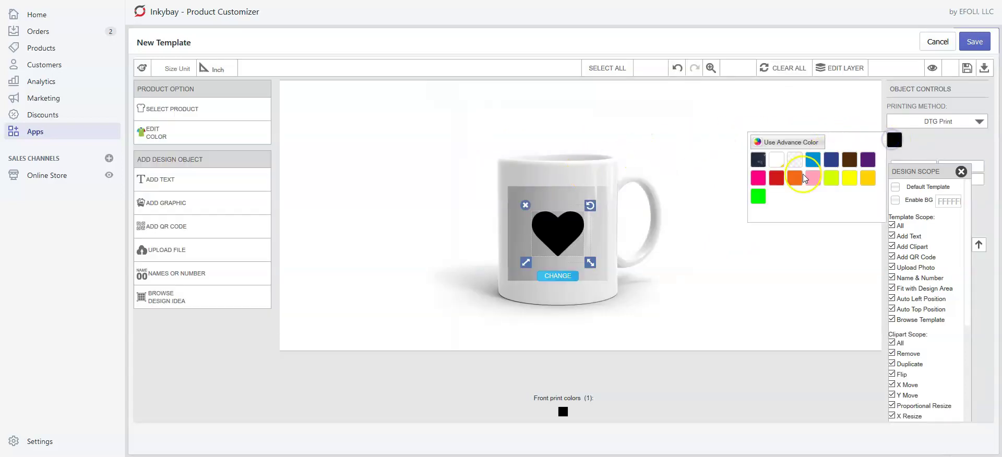
pyautogui.click(776, 178)
pyautogui.click(853, 231)
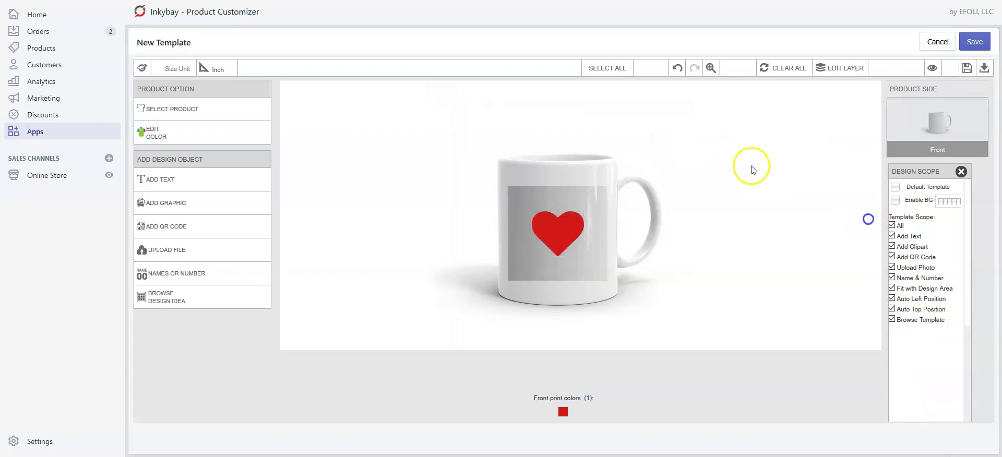
# Uncheck Add Clipart, Add QR Code, Upload Photo and Fit with Design Area in Design Scope
pyautogui.click(891, 247)
pyautogui.click(892, 256)
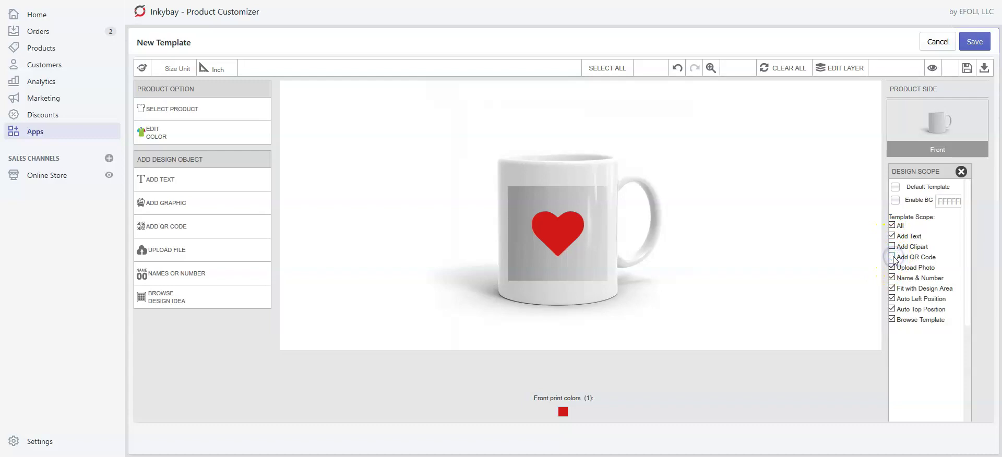
pyautogui.click(893, 268)
pyautogui.click(892, 277)
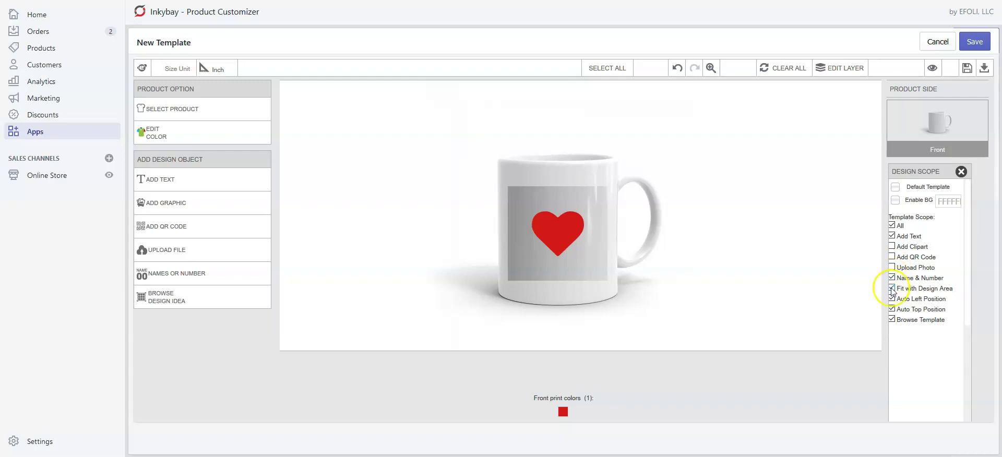
pyautogui.click(892, 288)
# Shrink the red heart to a smaller size on the mug's front
pyautogui.click(570, 233)
pyautogui.moveTo(592, 268); pyautogui.dragTo(562, 220)
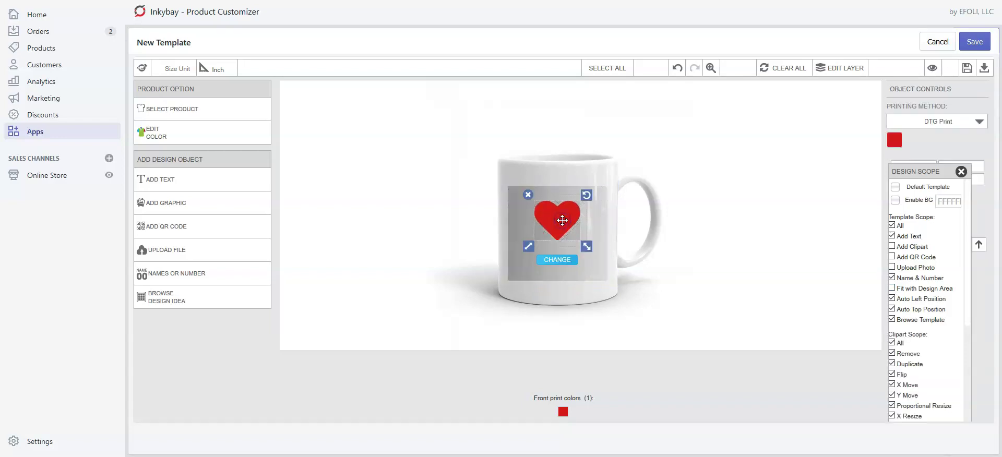
pyautogui.click(738, 168)
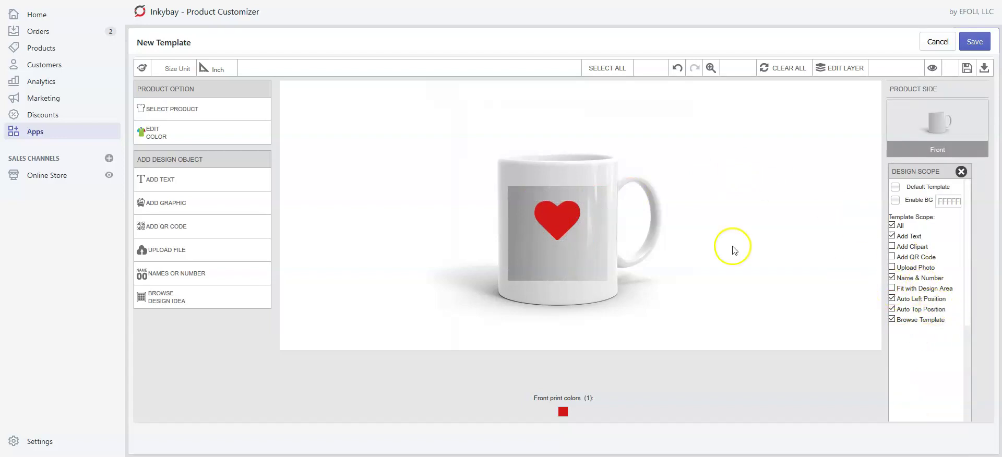
# Uncheck Remove in the heart's Clipart Scope so customers cannot delete it
pyautogui.click(557, 218)
pyautogui.scroll(-2, 892, 240)
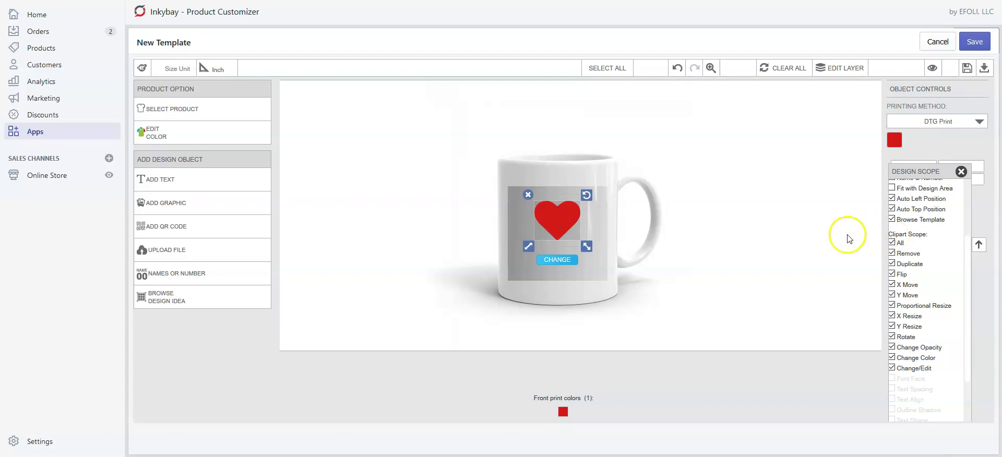
pyautogui.click(891, 254)
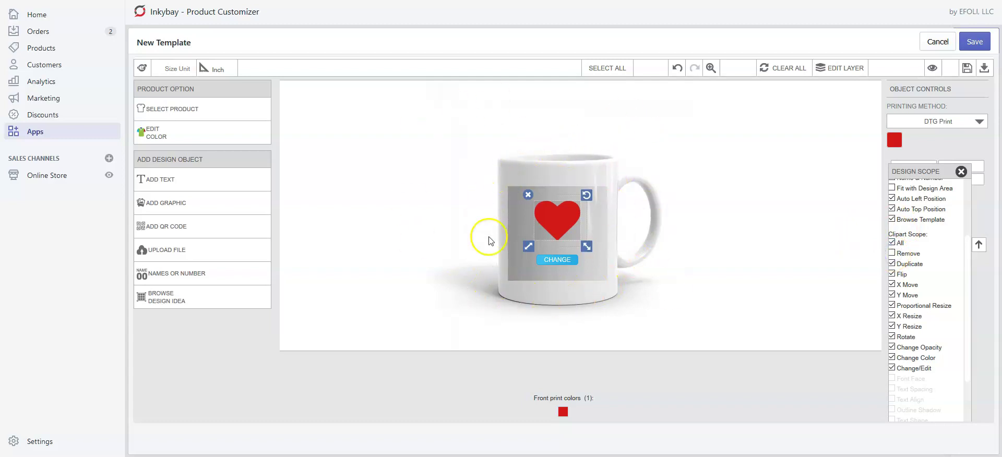
pyautogui.click(892, 243)
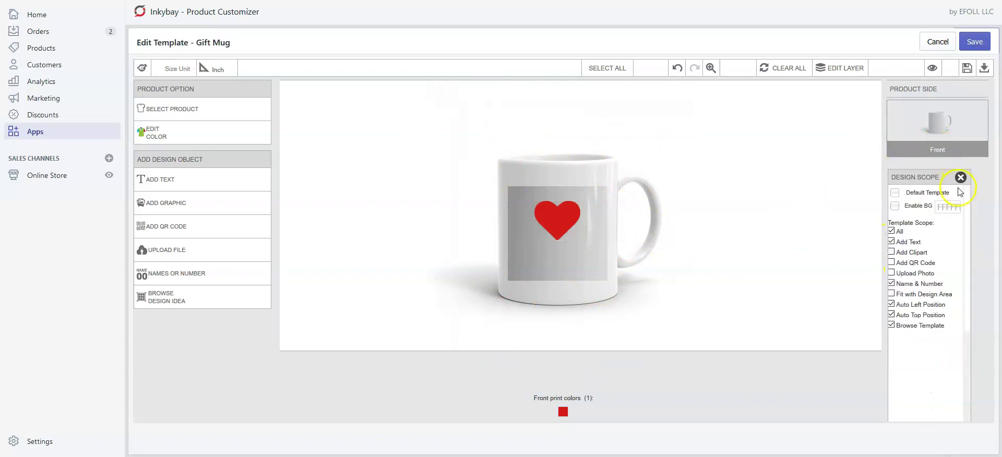
# Mark the Gift Mug template as the Default Template and return to the 11oz mug product page
pyautogui.click(895, 192)
pyautogui.click(896, 193)
pyautogui.click(451, 138)
# Save Gift Mug and check the 11oz mug opens in the designer with the red heart preloaded
pyautogui.click(975, 42)
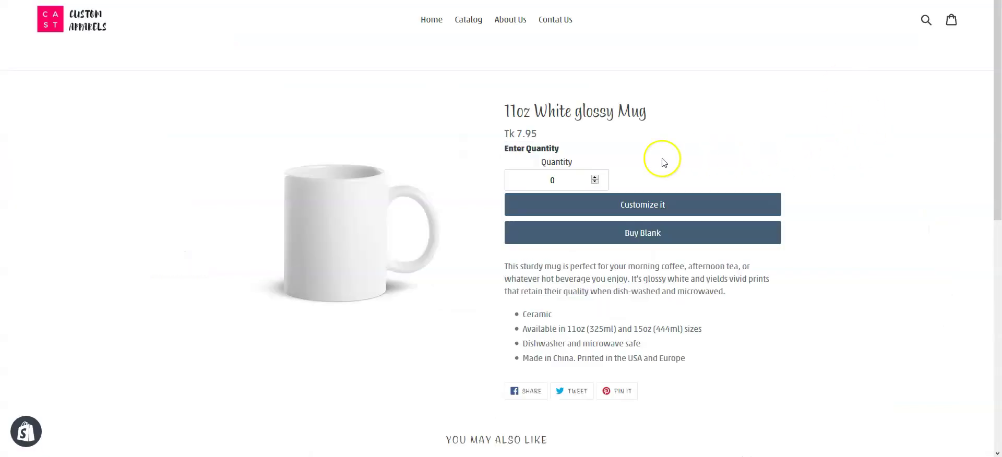
pyautogui.click(628, 210)
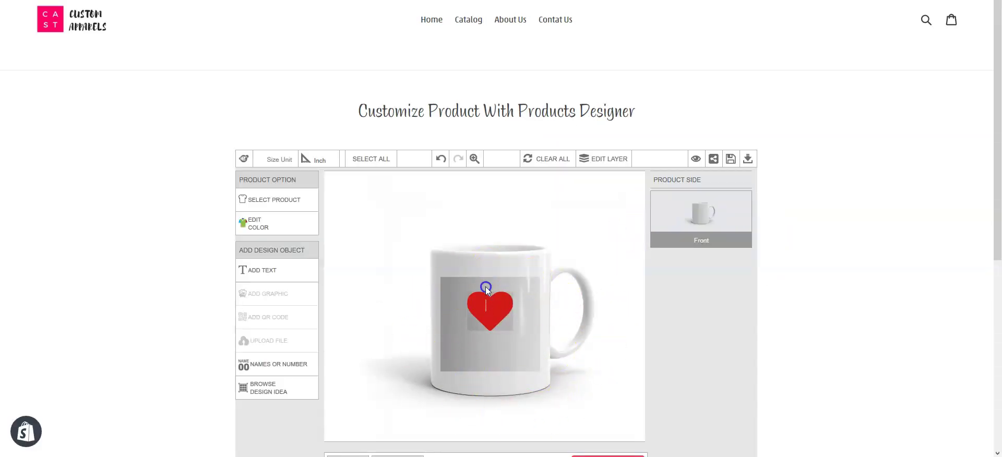
pyautogui.click(485, 286)
pyautogui.click(497, 340)
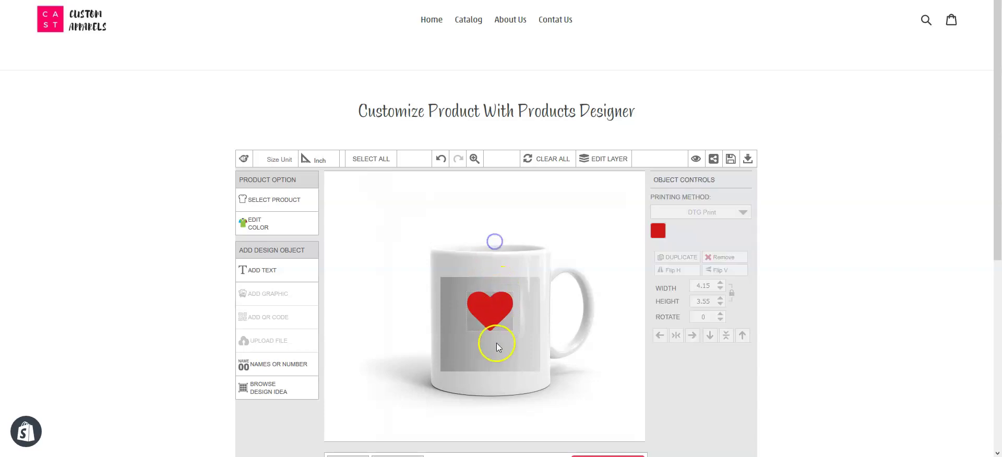
pyautogui.click(489, 208)
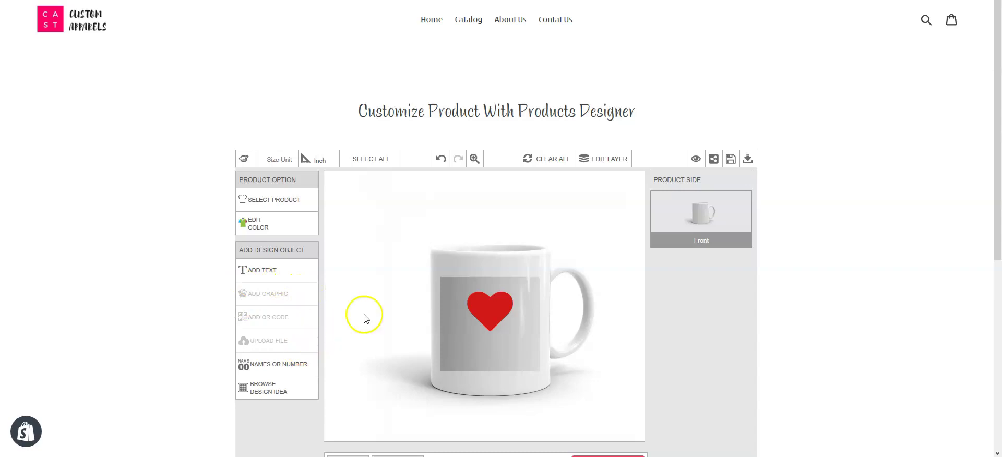
pyautogui.click(282, 276)
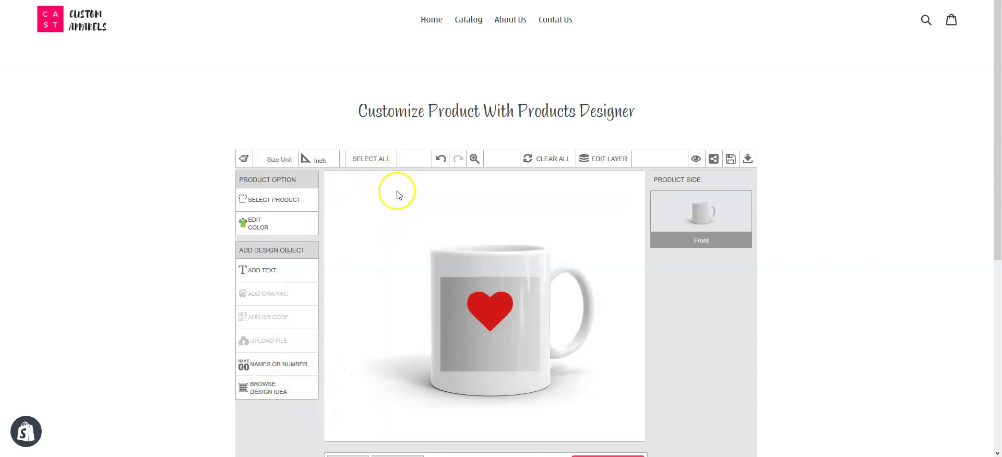
# Enable Names and put a customer name onto the mug
pyautogui.click(285, 370)
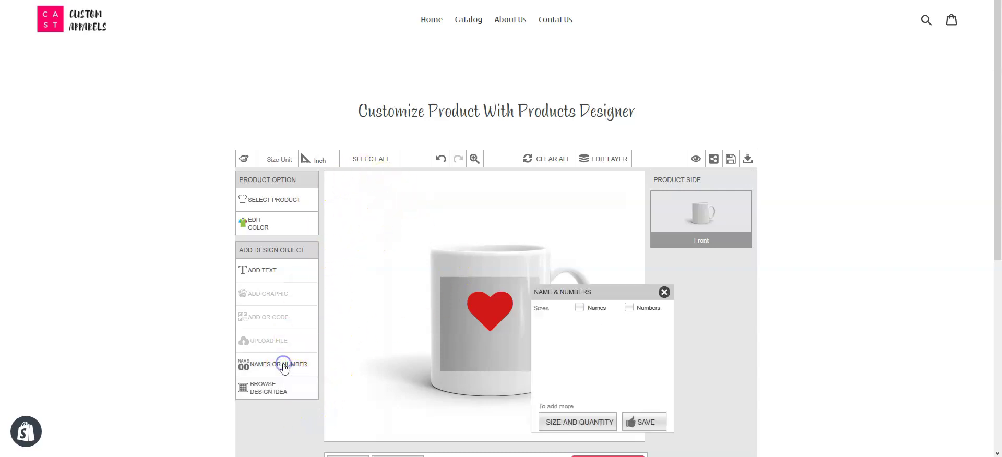
pyautogui.click(584, 308)
pyautogui.click(610, 331)
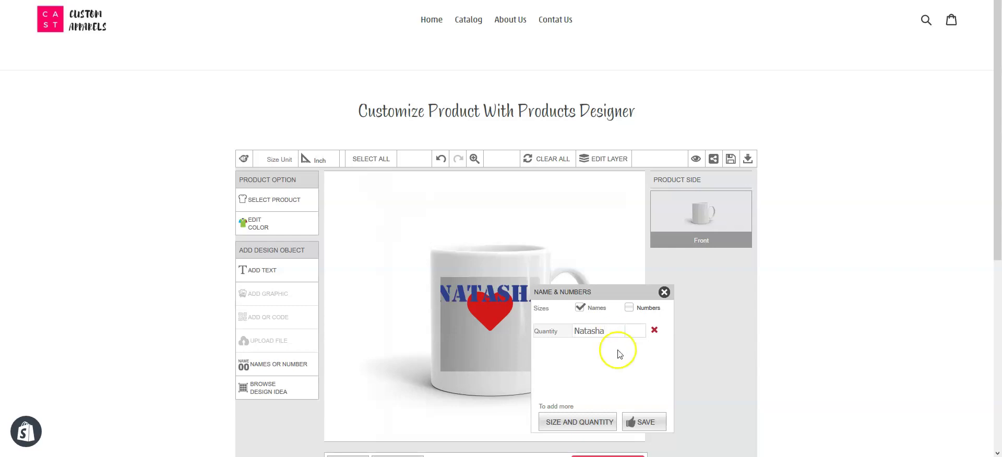
pyautogui.click(646, 418)
# Shrink the name text below the heart and set its font to College
pyautogui.click(501, 292)
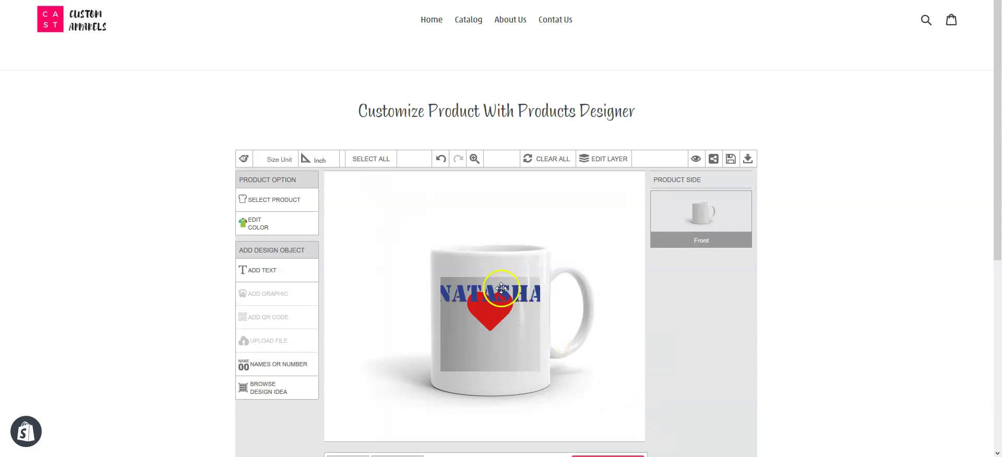
pyautogui.moveTo(552, 309); pyautogui.dragTo(490, 346)
pyautogui.click(747, 276)
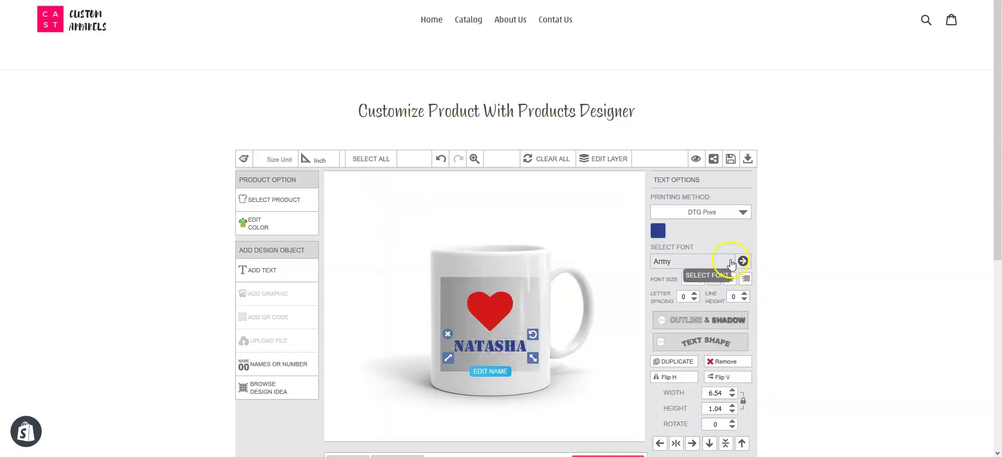
pyautogui.click(742, 261)
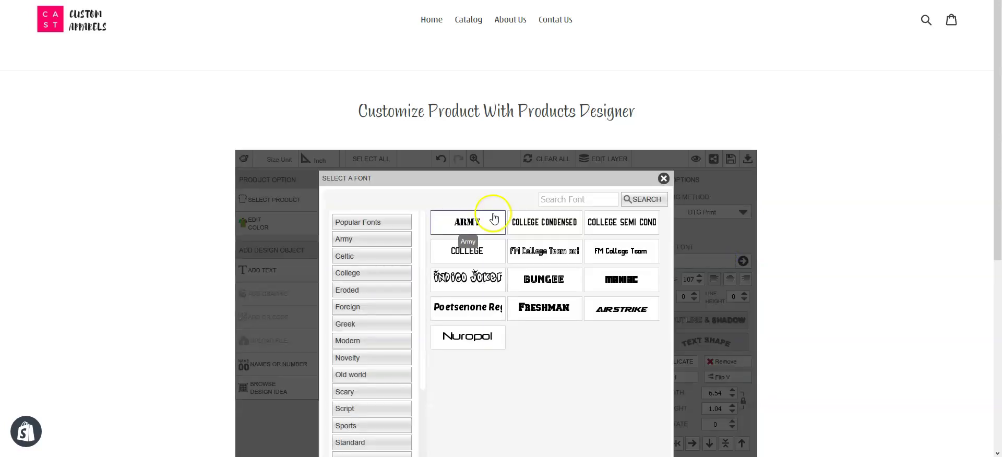
pyautogui.click(454, 254)
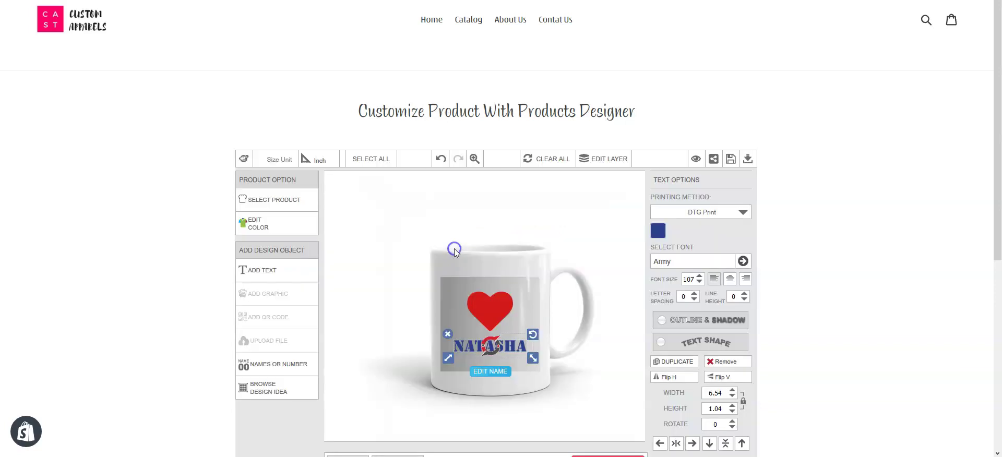
pyautogui.moveTo(521, 359); pyautogui.dragTo(520, 359)
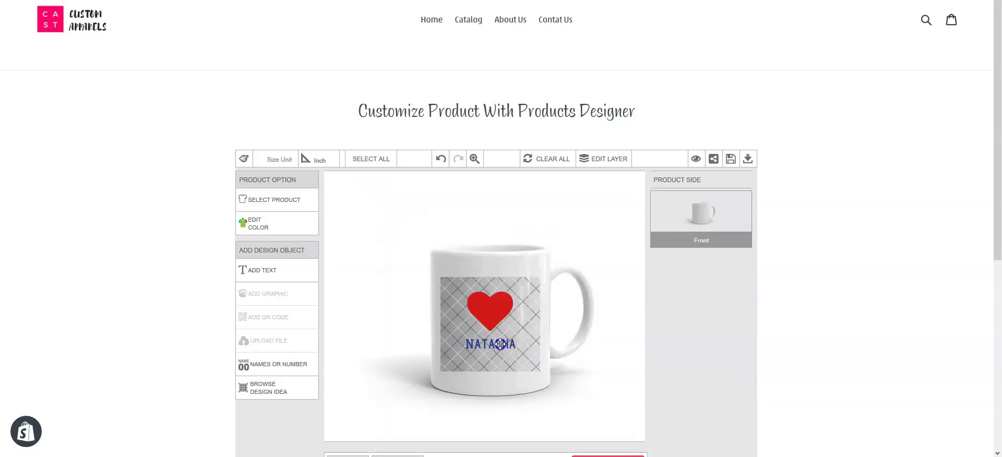
# Deselect the name and show the design preview of the mug with heart and name
pyautogui.click(500, 345)
pyautogui.click(563, 211)
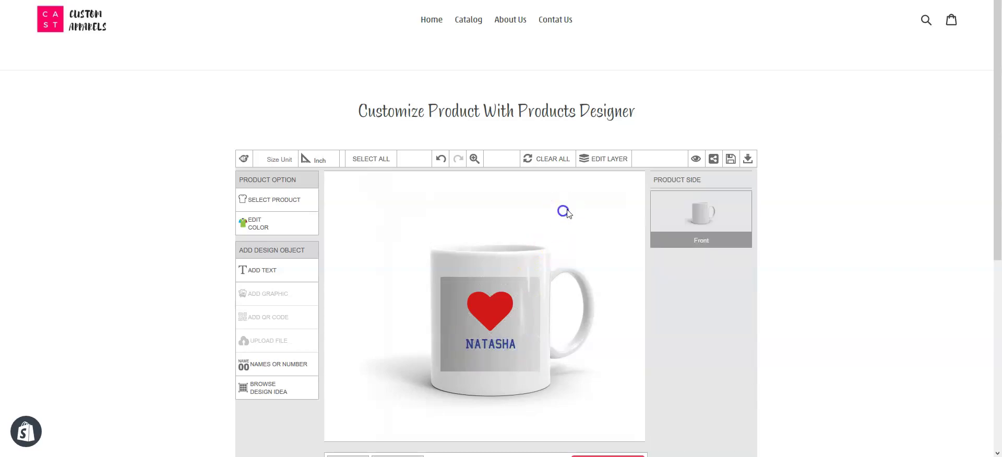
pyautogui.click(695, 159)
pyautogui.click(588, 180)
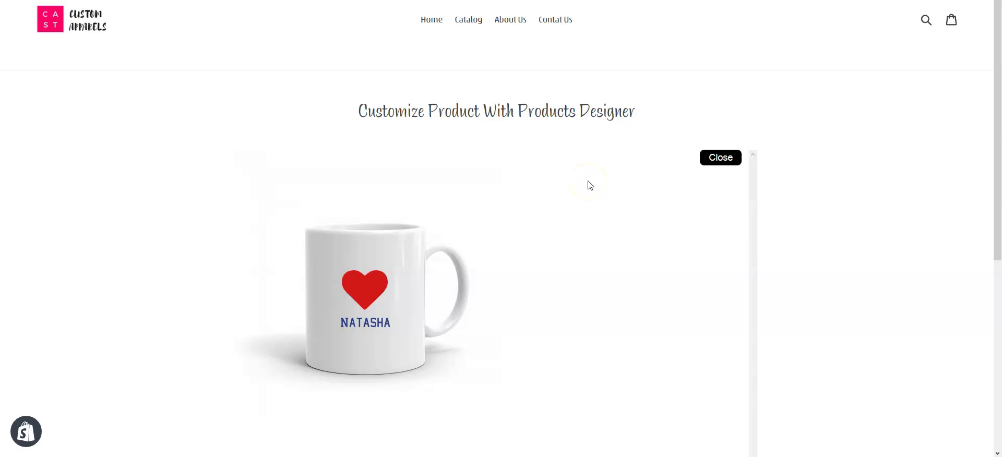
pyautogui.click(552, 165)
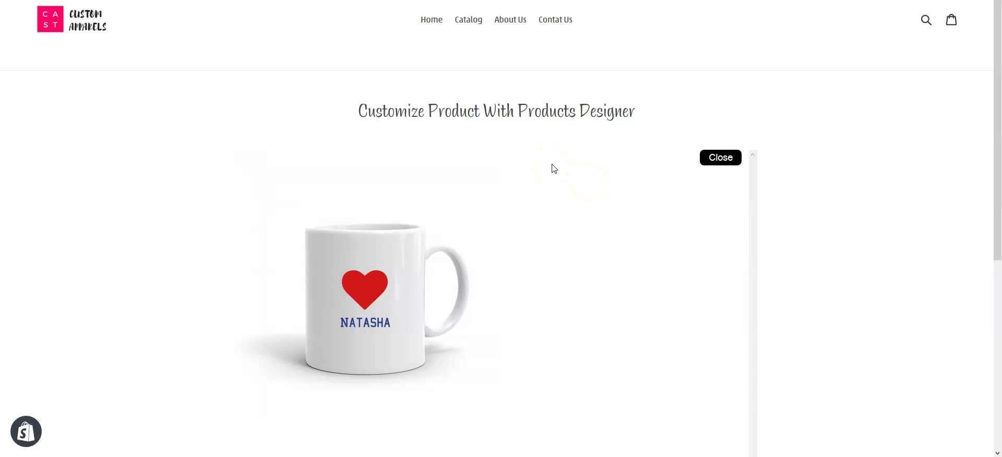